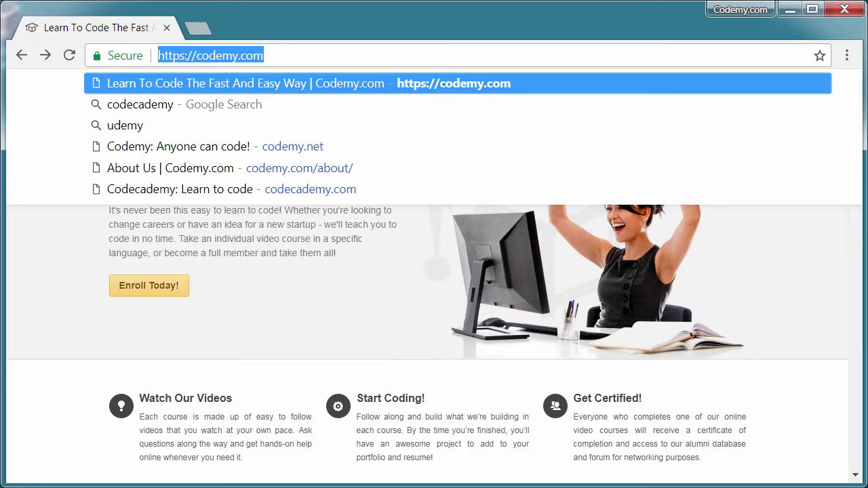
Dismiss the address suggestions and scroll through Codemy's course cards, then back up.
{"action": "key", "text": "Escape"}
{"action": "left_click", "coordinate": [379, 289]}
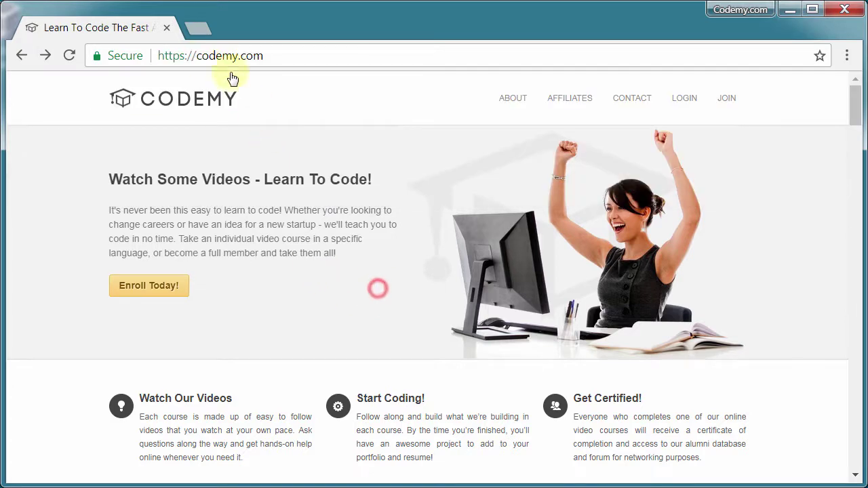
{"action": "scroll", "coordinate": [280, 297], "scroll_direction": "down", "scroll_amount": 7}
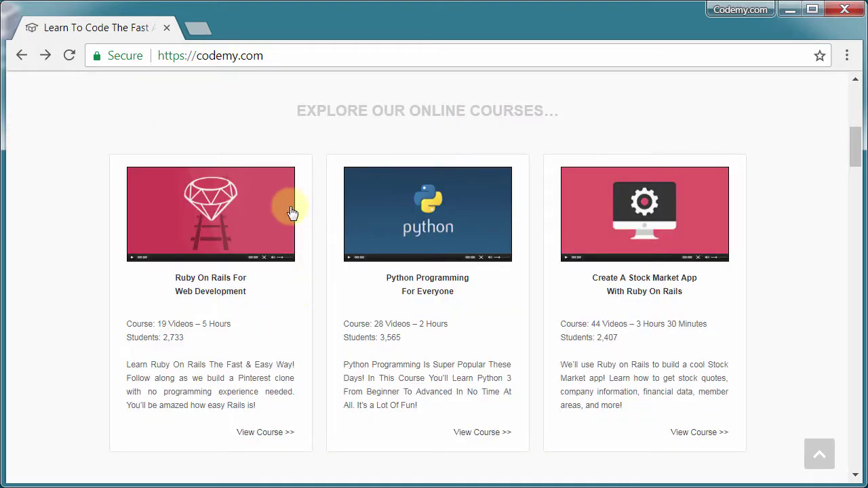
{"action": "scroll", "coordinate": [576, 207], "scroll_direction": "down", "scroll_amount": 7}
{"action": "scroll", "coordinate": [575, 209], "scroll_direction": "down", "scroll_amount": 5}
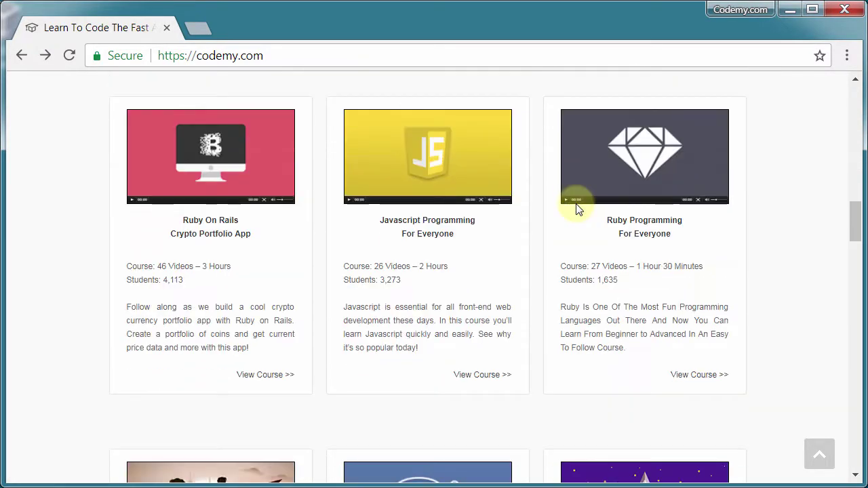
{"action": "scroll", "coordinate": [542, 270], "scroll_direction": "down", "scroll_amount": 8}
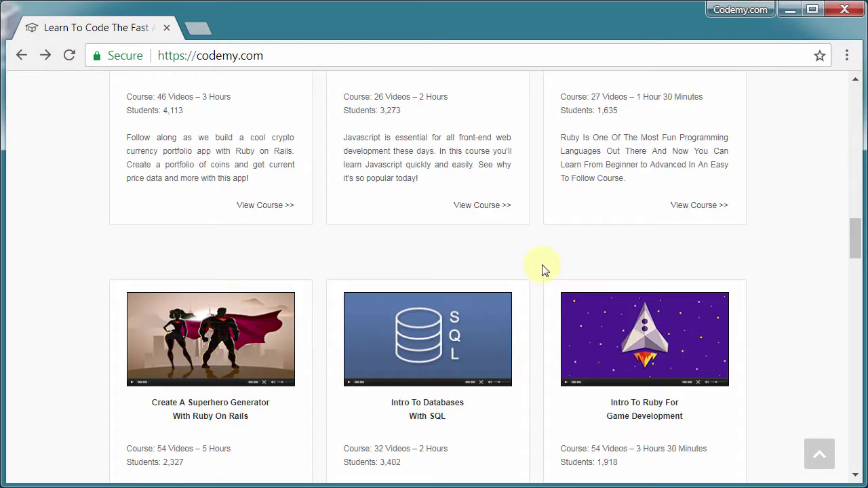
{"action": "scroll", "coordinate": [454, 273], "scroll_direction": "down", "scroll_amount": 4}
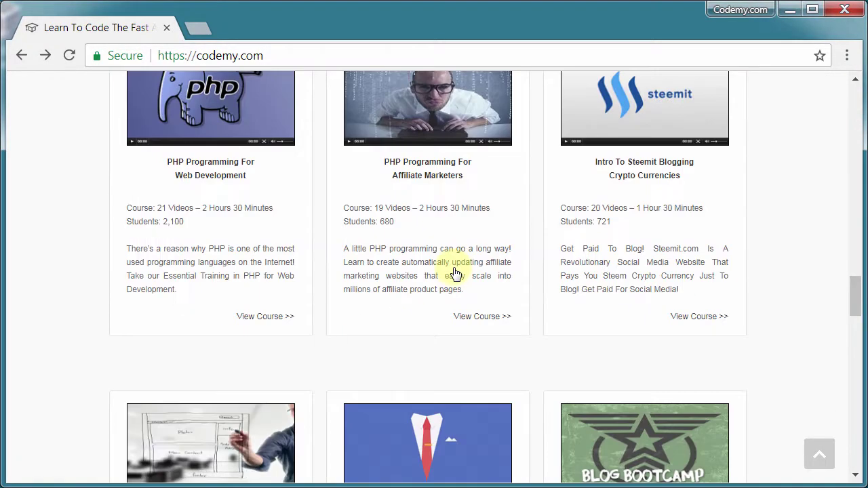
{"action": "scroll", "coordinate": [454, 272], "scroll_direction": "up", "scroll_amount": 17}
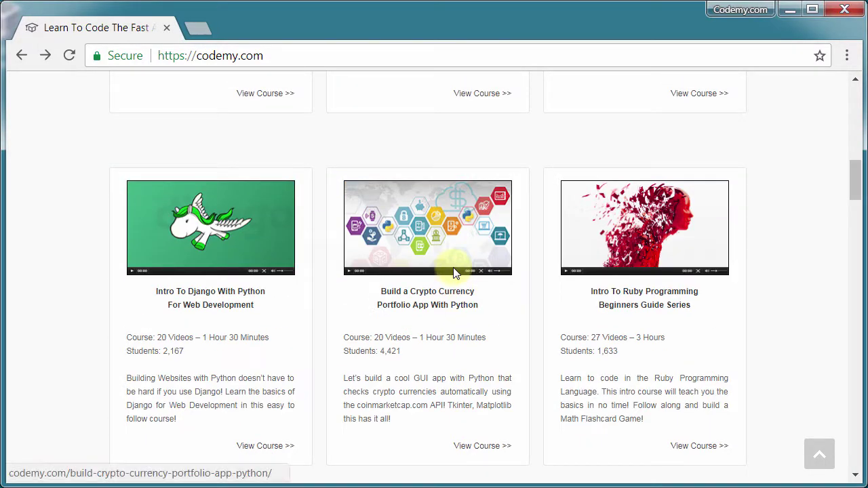
{"action": "scroll", "coordinate": [449, 271], "scroll_direction": "up", "scroll_amount": 10}
Open the Enroll Today! join page and review the $9, $29, $49 and Organizations plans.
{"action": "left_click", "coordinate": [120, 293]}
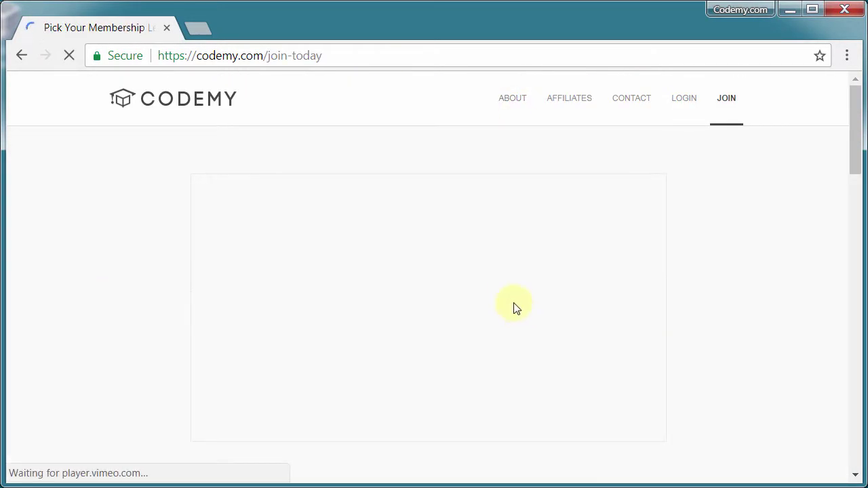
{"action": "scroll", "coordinate": [506, 298], "scroll_direction": "down", "scroll_amount": 5}
{"action": "scroll", "coordinate": [478, 317], "scroll_direction": "down", "scroll_amount": 3}
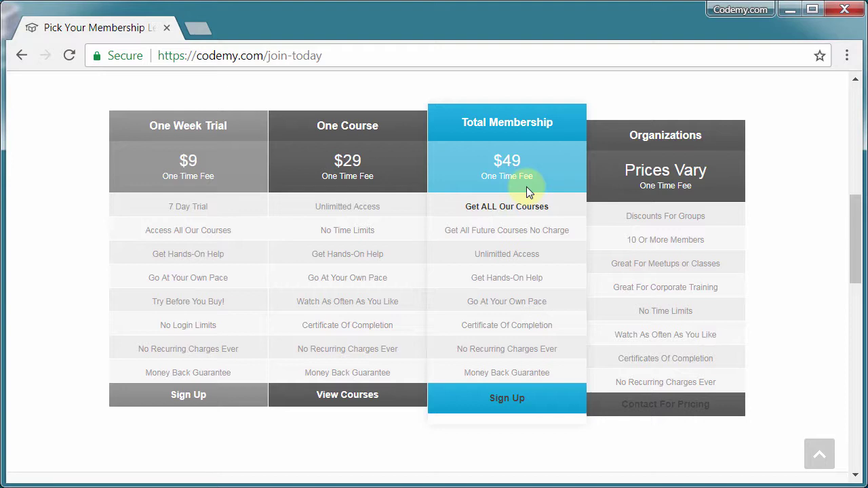
{"action": "scroll", "coordinate": [814, 178], "scroll_direction": "down", "scroll_amount": 3}
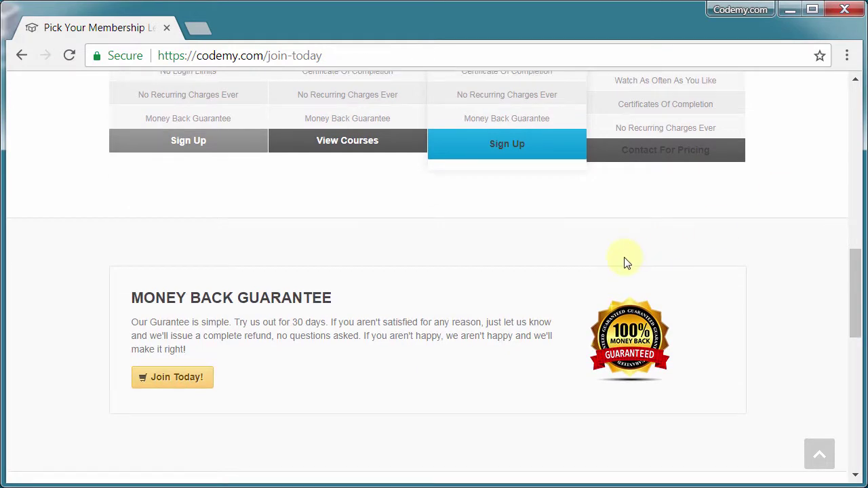
{"action": "scroll", "coordinate": [188, 271], "scroll_direction": "up", "scroll_amount": 8}
{"action": "scroll", "coordinate": [242, 274], "scroll_direction": "down", "scroll_amount": 5}
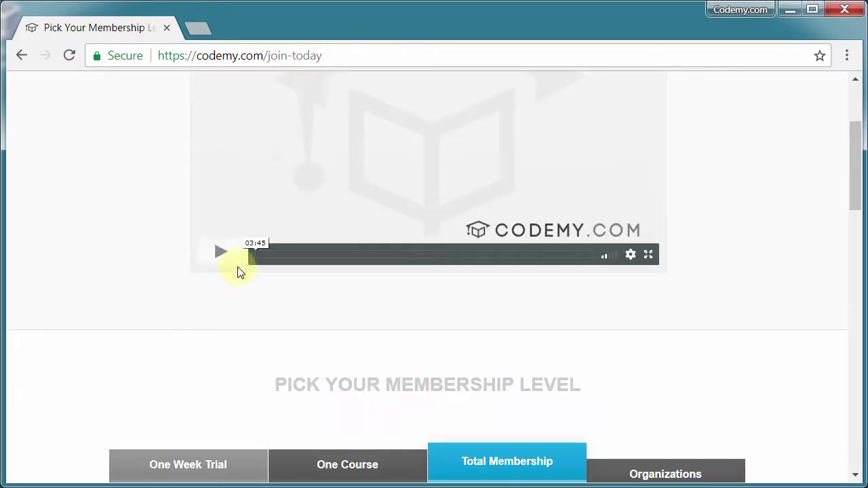
{"action": "scroll", "coordinate": [244, 275], "scroll_direction": "down", "scroll_amount": 4}
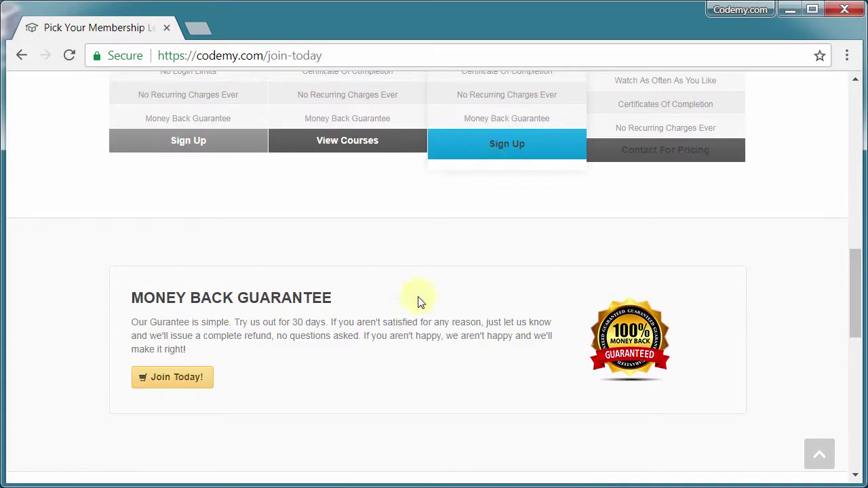
Sign up for Total Membership and apply the supercoder discount code at checkout.
{"action": "left_click", "coordinate": [497, 156]}
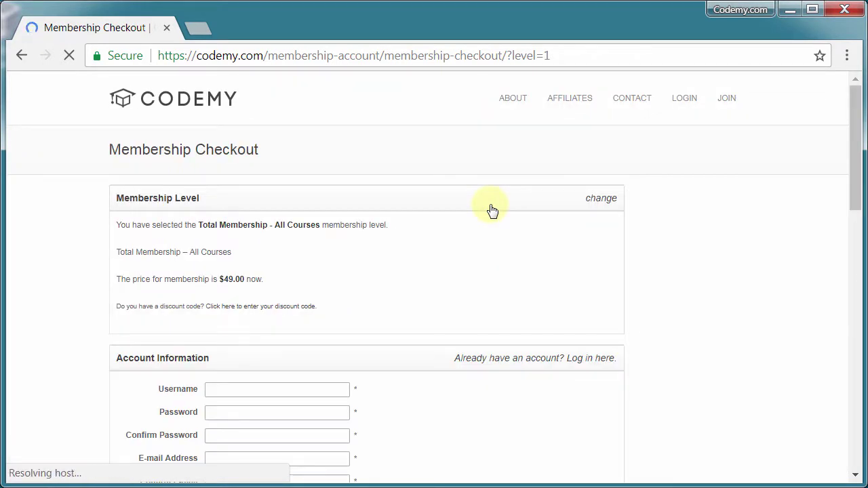
{"action": "left_click", "coordinate": [259, 305]}
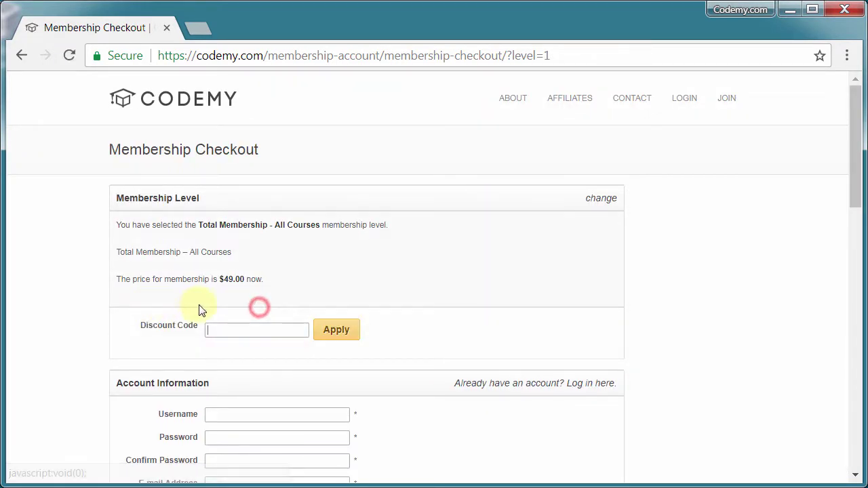
{"action": "type", "text": "superv"}
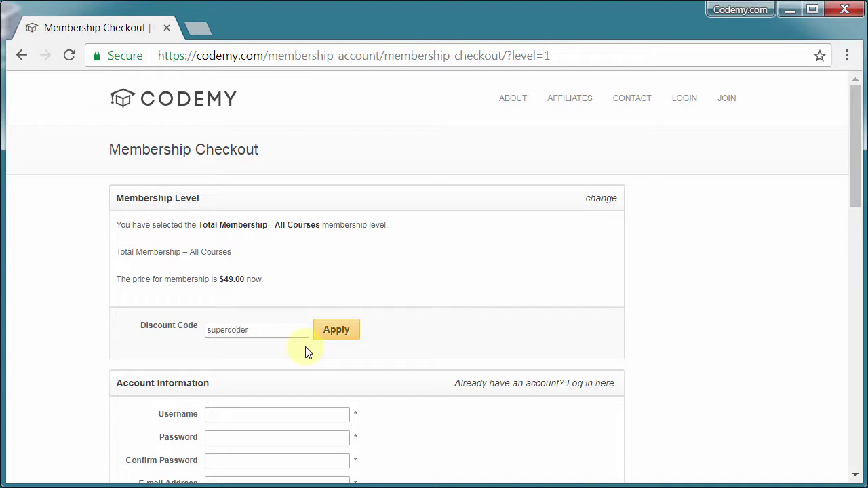
{"action": "left_click", "coordinate": [324, 328]}
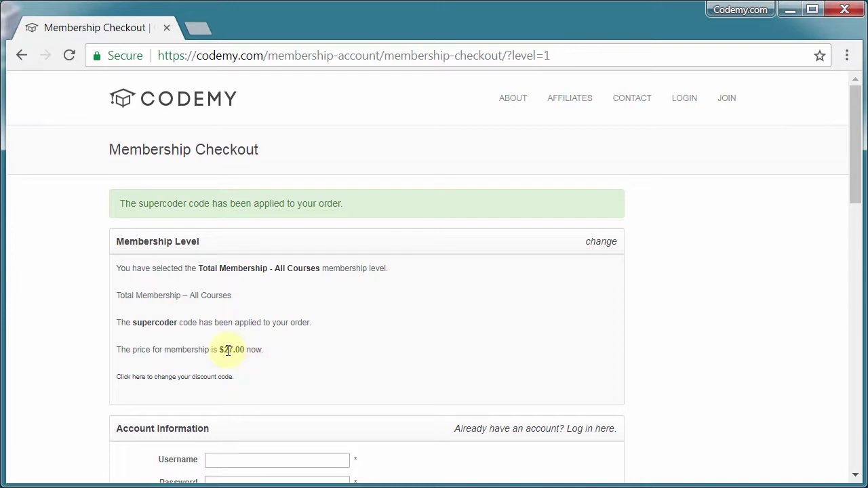
Highlight the new $27.00 price, then clear the selection.
{"action": "left_click_drag", "start_coordinate": [224, 350], "coordinate": [238, 347]}
{"action": "scroll", "coordinate": [309, 366], "scroll_direction": "down", "scroll_amount": 3}
{"action": "scroll", "coordinate": [417, 372], "scroll_direction": "up", "scroll_amount": 3}
{"action": "left_click", "coordinate": [344, 351]}
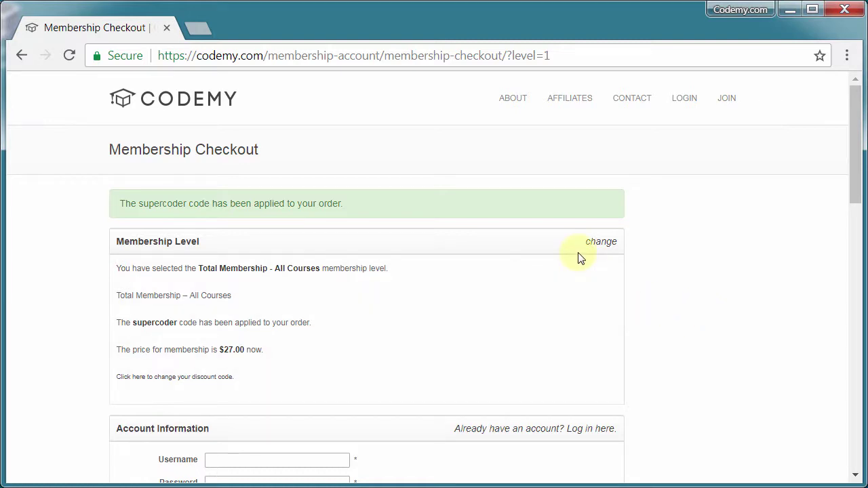
Search the web for 'ubuntu' and open the official Ubuntu homepage.
{"action": "left_click", "coordinate": [219, 61]}
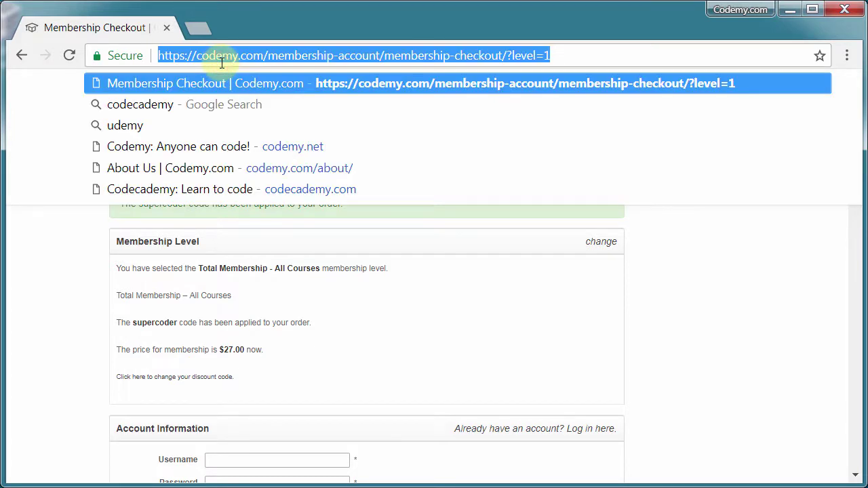
{"action": "type", "text": "ubuntu"}
{"action": "key", "text": "Return"}
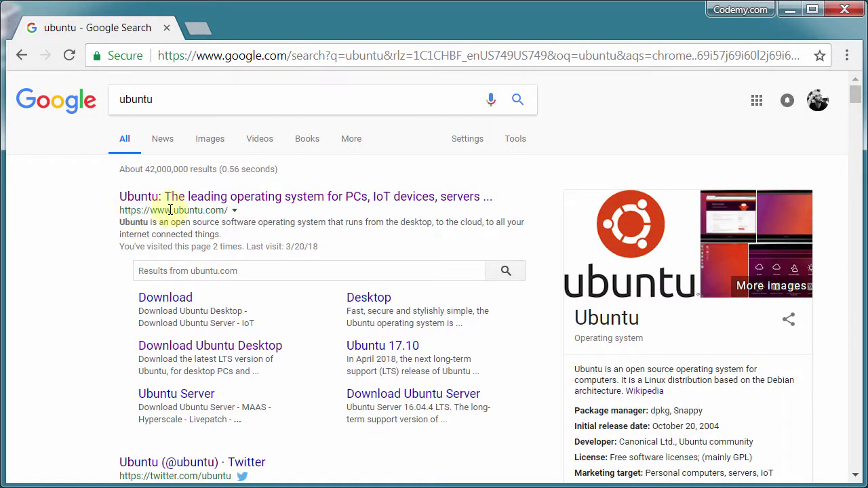
{"action": "left_click", "coordinate": [305, 201]}
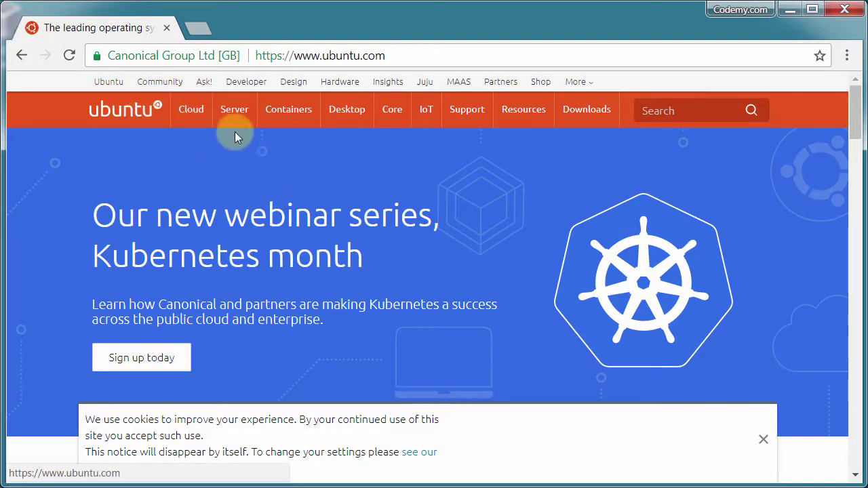
Go to Ubuntu's Downloads overview and follow the 'Ubuntu Desktop ›' link.
{"action": "mouse_move", "coordinate": [332, 127]}
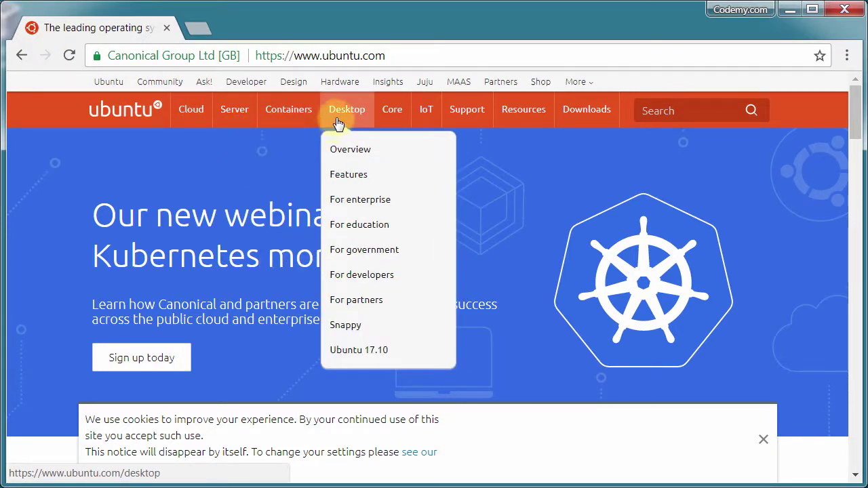
{"action": "left_click", "coordinate": [590, 116]}
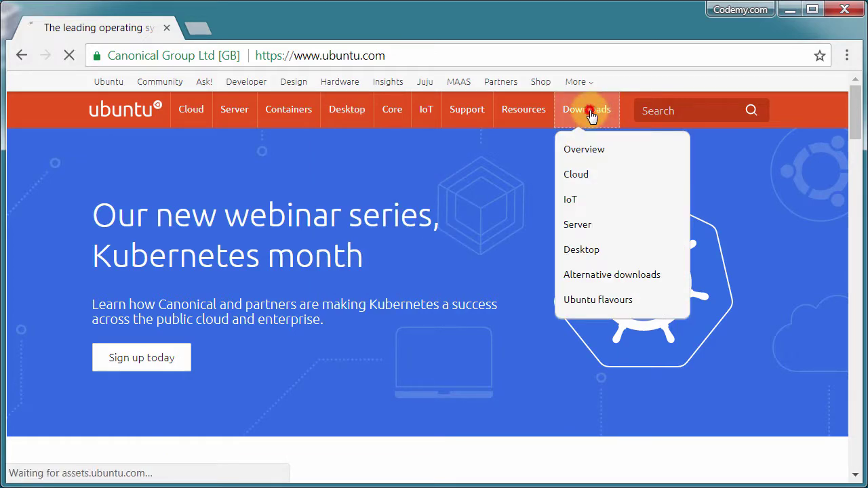
{"action": "scroll", "coordinate": [265, 249], "scroll_direction": "down", "scroll_amount": 6}
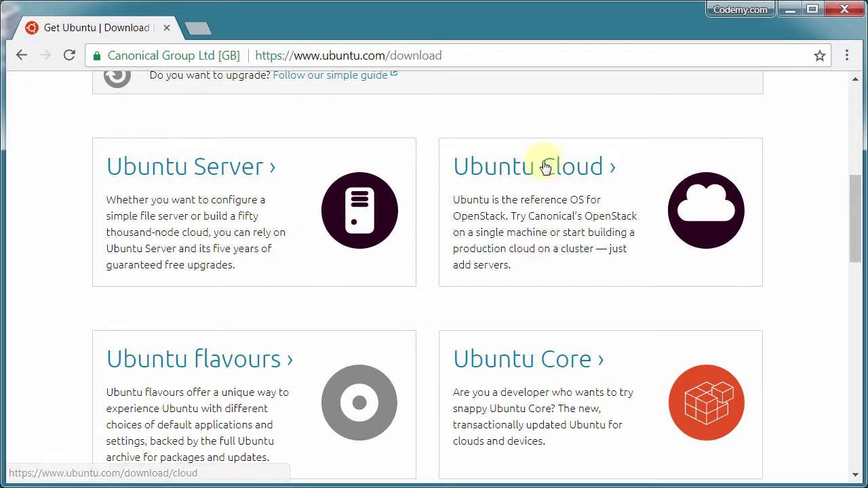
{"action": "scroll", "coordinate": [244, 366], "scroll_direction": "down", "scroll_amount": 5}
{"action": "scroll", "coordinate": [316, 250], "scroll_direction": "up", "scroll_amount": 4}
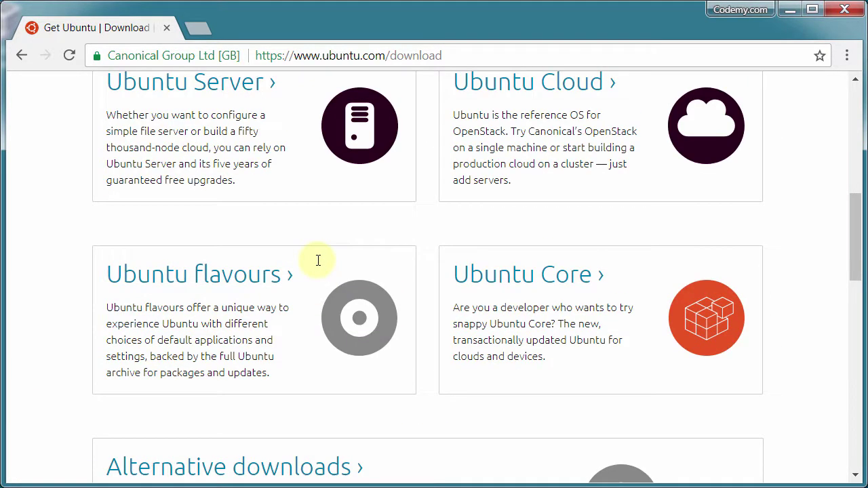
{"action": "scroll", "coordinate": [316, 257], "scroll_direction": "up", "scroll_amount": 7}
{"action": "scroll", "coordinate": [330, 294], "scroll_direction": "down", "scroll_amount": 4}
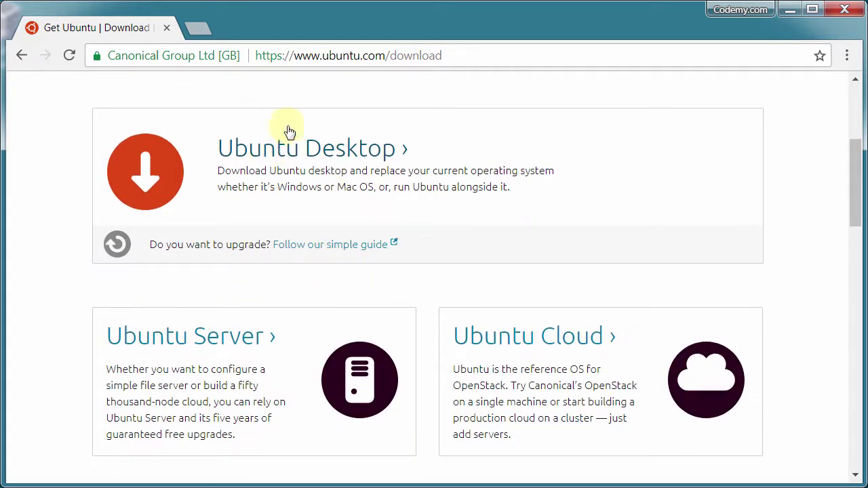
{"action": "left_click", "coordinate": [284, 156]}
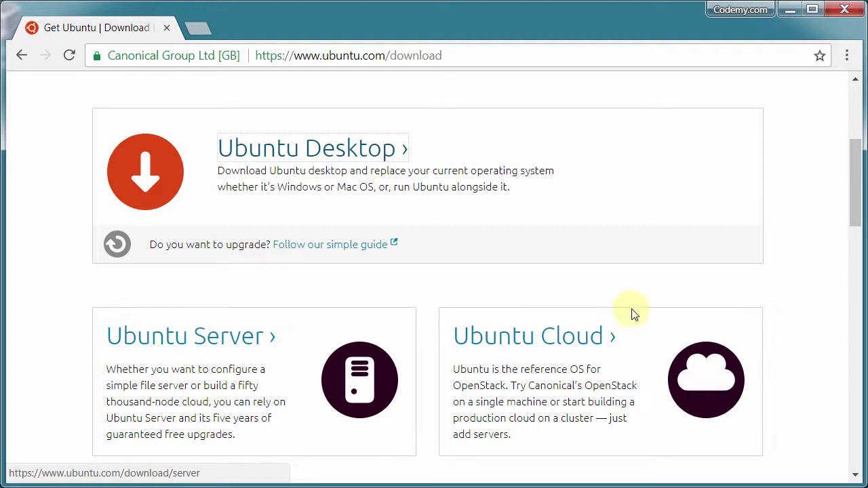
{"action": "left_click", "coordinate": [371, 156]}
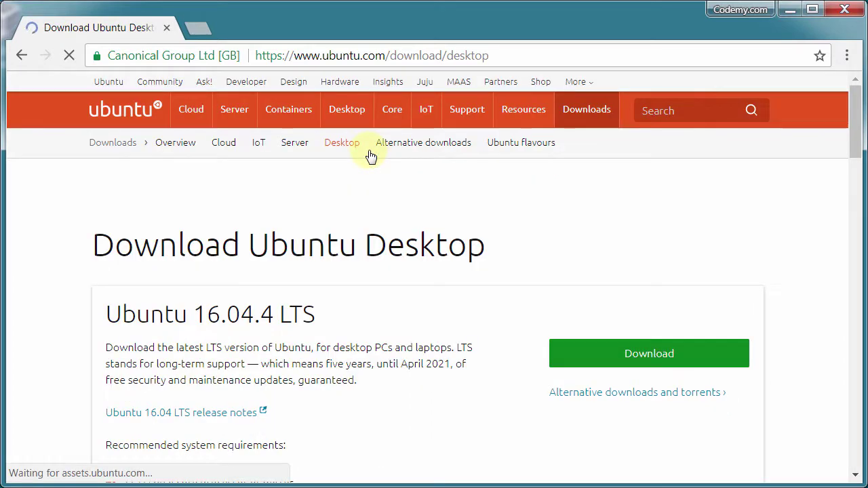
{"action": "scroll", "coordinate": [325, 219], "scroll_direction": "down", "scroll_amount": 3}
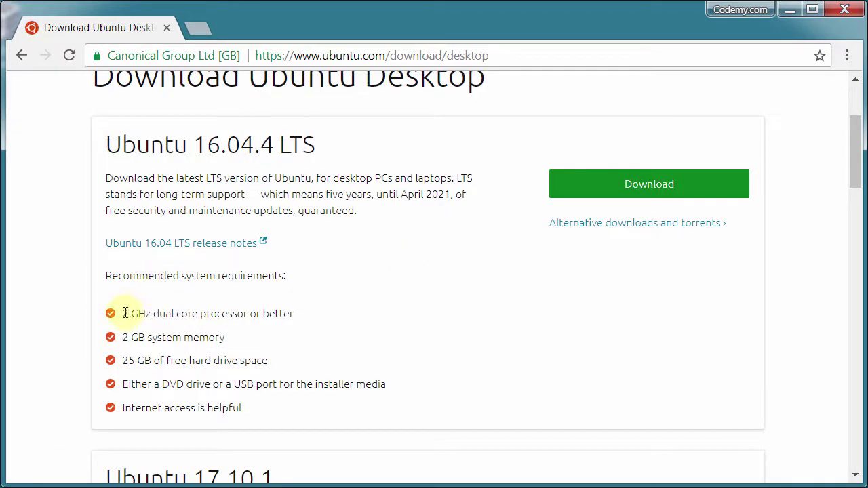
{"action": "left_click_drag", "start_coordinate": [124, 313], "coordinate": [315, 307]}
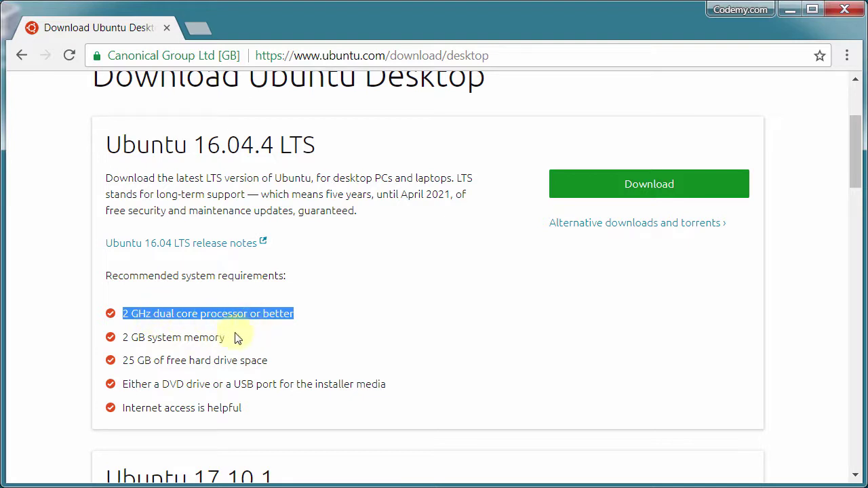
{"action": "mouse_move", "coordinate": [123, 337]}
{"action": "left_mouse_down"}
{"action": "mouse_move", "coordinate": [227, 338]}
{"action": "mouse_move", "coordinate": [118, 351]}
{"action": "left_mouse_up"}
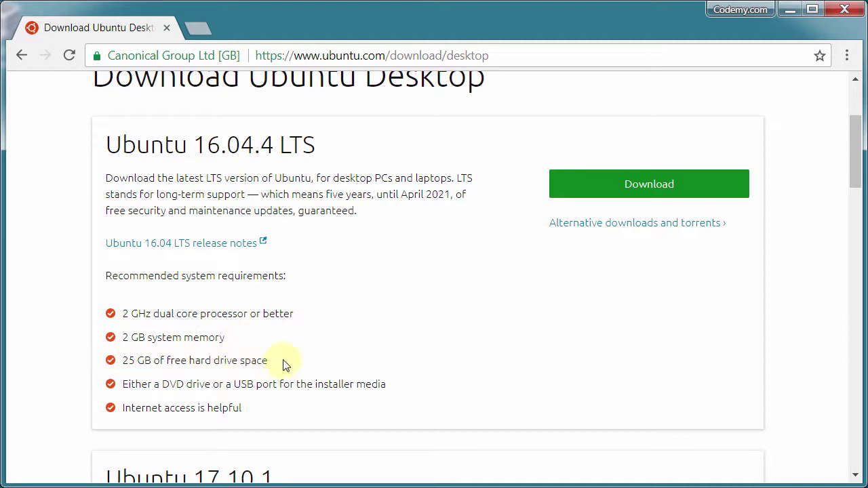
{"action": "left_click_drag", "start_coordinate": [283, 364], "coordinate": [122, 360]}
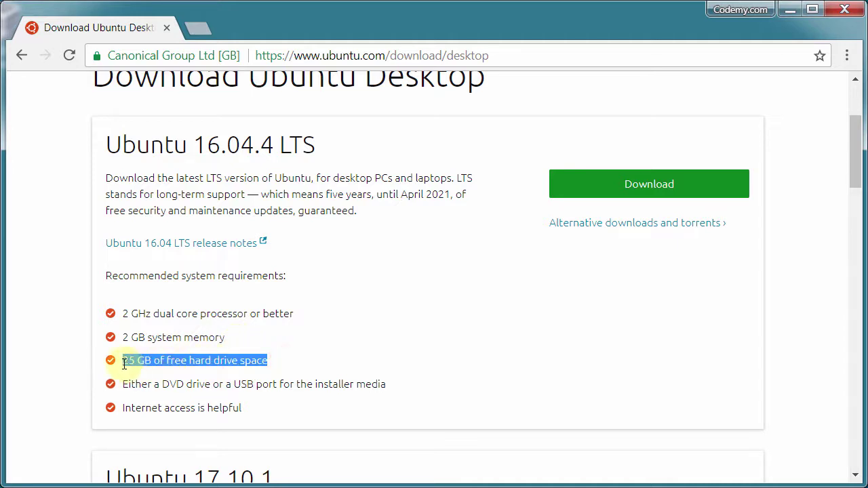
{"action": "left_click", "coordinate": [300, 357]}
{"action": "left_click_drag", "start_coordinate": [287, 364], "coordinate": [115, 369]}
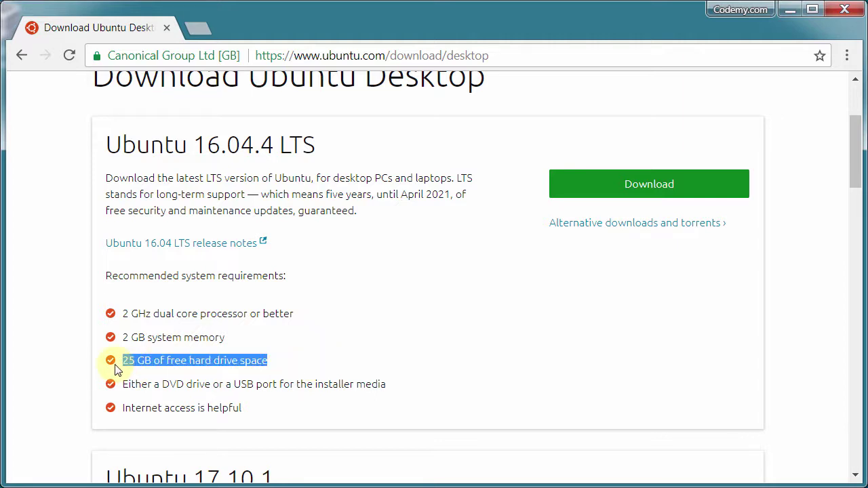
{"action": "left_click", "coordinate": [334, 366]}
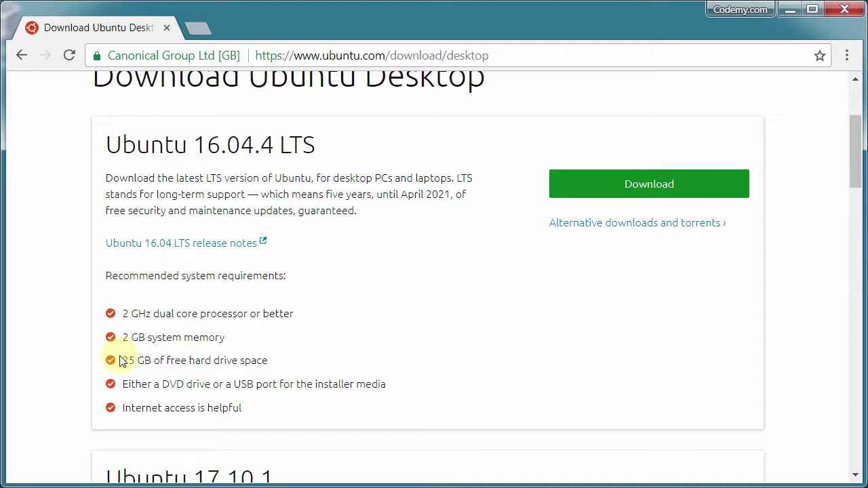
{"action": "left_click_drag", "start_coordinate": [120, 360], "coordinate": [132, 409]}
{"action": "scroll", "coordinate": [299, 407], "scroll_direction": "down", "scroll_amount": 2}
{"action": "scroll", "coordinate": [304, 399], "scroll_direction": "up", "scroll_amount": 4}
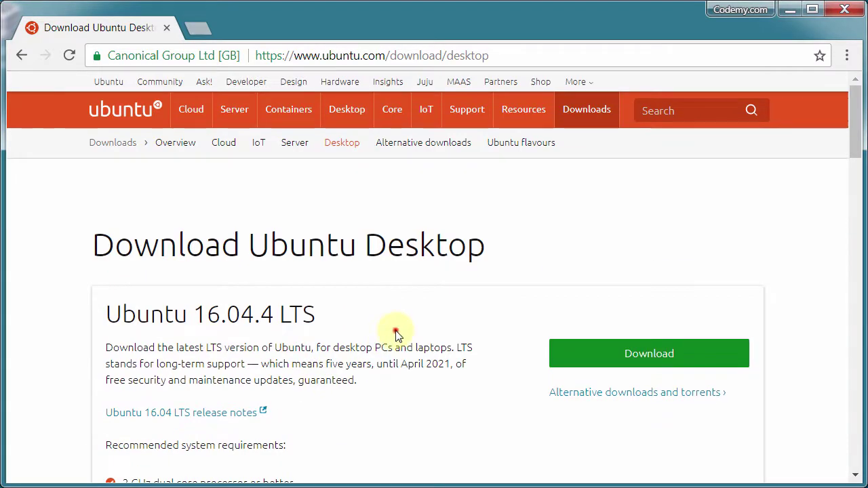
Start the Ubuntu 16.04.4 LTS download to reach the contribution page.
{"action": "left_click", "coordinate": [655, 362]}
{"action": "scroll", "coordinate": [136, 305], "scroll_direction": "down", "scroll_amount": 5}
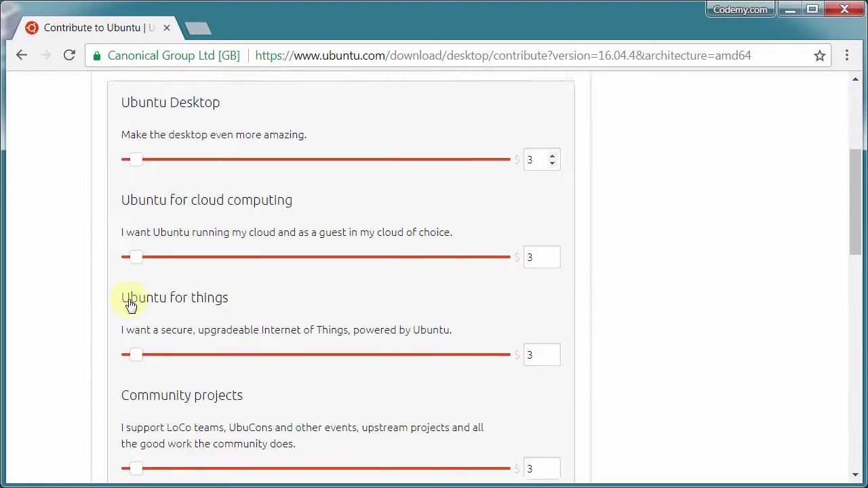
{"action": "scroll", "coordinate": [360, 292], "scroll_direction": "up", "scroll_amount": 5}
{"action": "scroll", "coordinate": [401, 306], "scroll_direction": "down", "scroll_amount": 1}
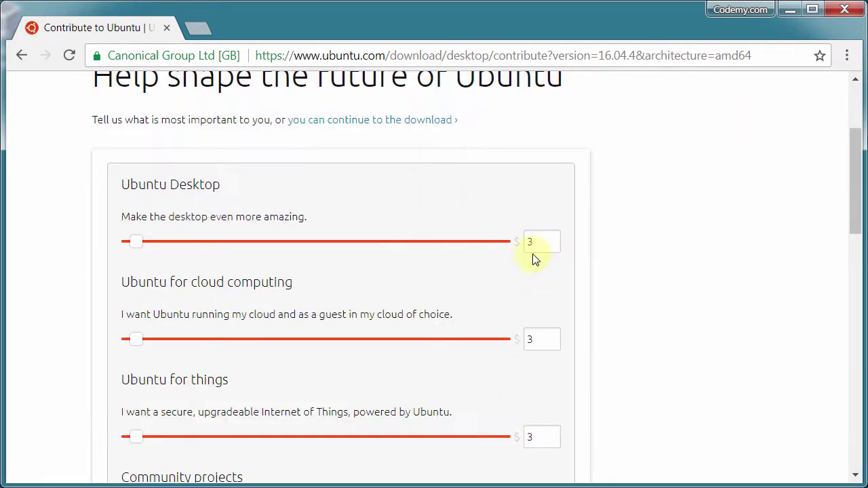
Clear the Desktop, cloud, things, Tip to Canonical and Community amounts to $0.
{"action": "left_click_drag", "start_coordinate": [533, 244], "coordinate": [482, 242]}
{"action": "key", "text": "BackSpace"}
{"action": "left_click_drag", "start_coordinate": [535, 339], "coordinate": [474, 342]}
{"action": "key", "text": "BackSpace"}
{"action": "left_click", "coordinate": [529, 438]}
{"action": "left_click_drag", "start_coordinate": [528, 437], "coordinate": [548, 442]}
{"action": "key", "text": "BackSpace"}
{"action": "scroll", "coordinate": [676, 374], "scroll_direction": "down", "scroll_amount": 5}
{"action": "left_click_drag", "start_coordinate": [544, 310], "coordinate": [527, 300]}
{"action": "key", "text": "BackSpace"}
{"action": "left_click_drag", "start_coordinate": [542, 211], "coordinate": [529, 210]}
{"action": "key", "text": "BackSpace"}
{"action": "left_click", "coordinate": [639, 283]}
Choose 'Not now, take me to the download' to skip contributing.
{"action": "scroll", "coordinate": [631, 312], "scroll_direction": "down", "scroll_amount": 1}
{"action": "scroll", "coordinate": [627, 322], "scroll_direction": "down", "scroll_amount": 1}
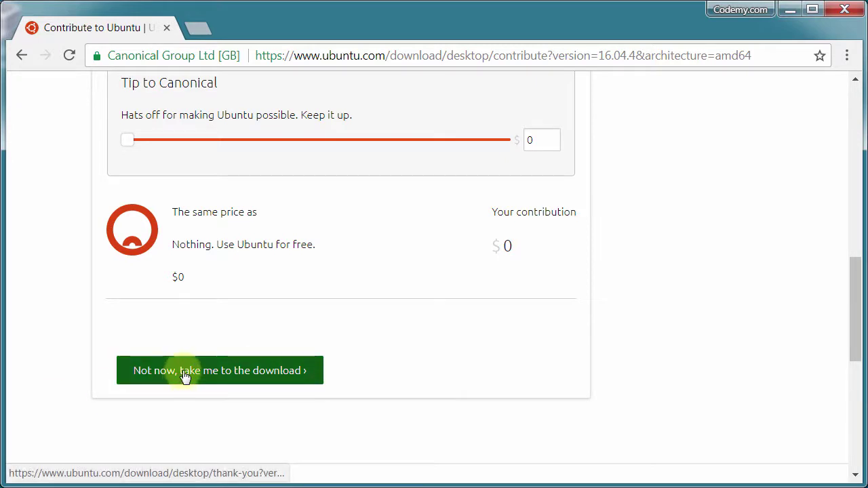
{"action": "left_click", "coordinate": [252, 374]}
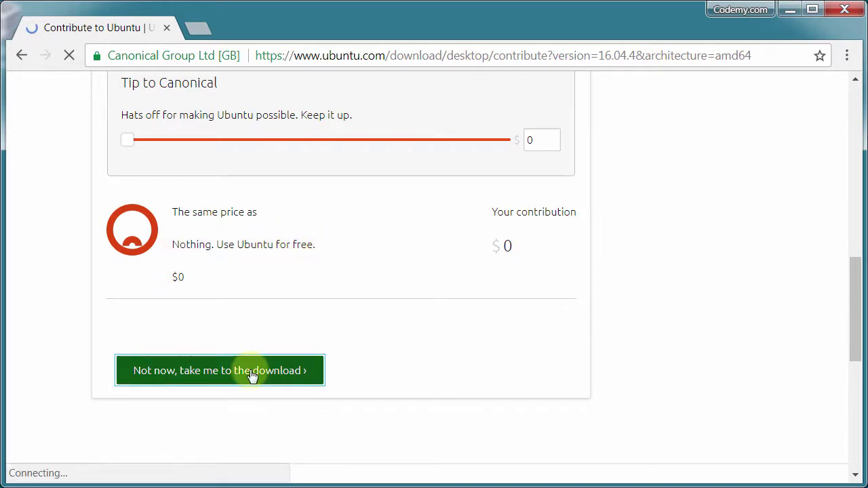
Save ubuntu-16.04.4-desktop-amd64 as a disc image file on the Desktop.
{"action": "scroll", "coordinate": [353, 361], "scroll_direction": "down", "scroll_amount": 2}
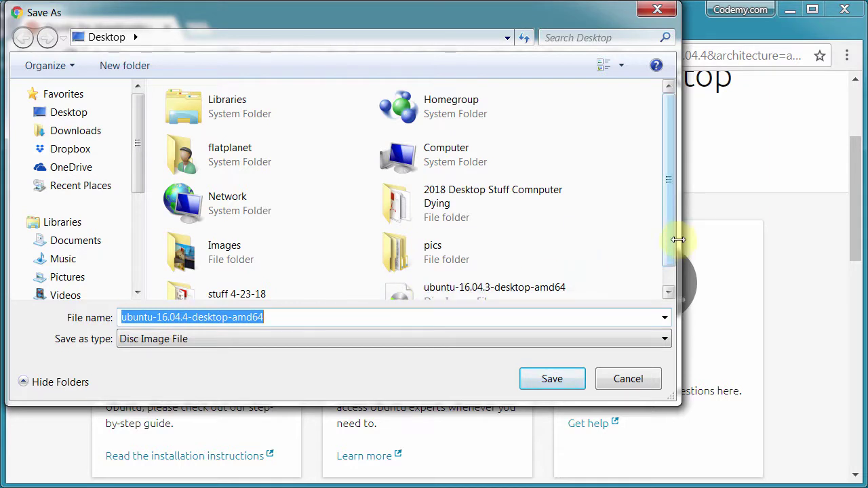
{"action": "left_click", "coordinate": [670, 267]}
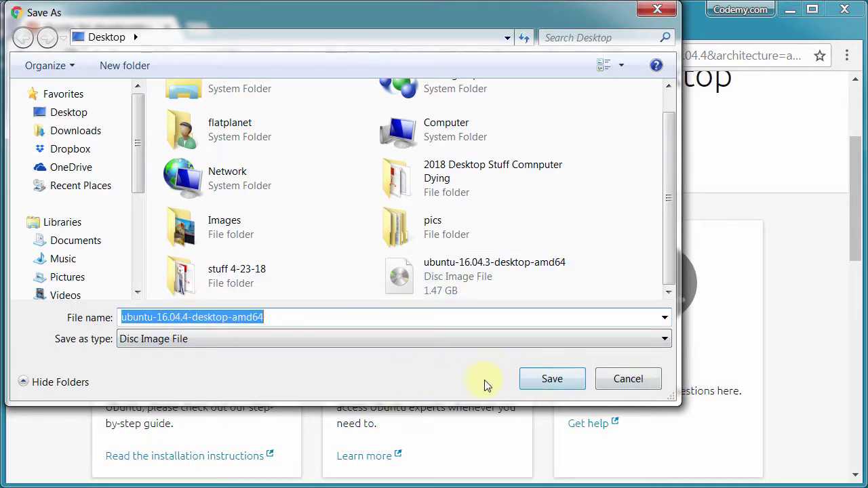
{"action": "left_click", "coordinate": [529, 380]}
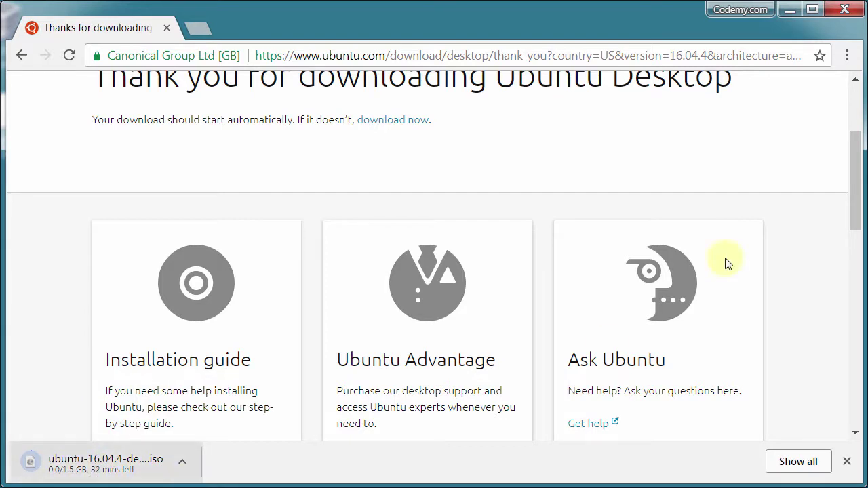
Cancel the running ubuntu-16.04.4-desktop-amd64 .iso download from Chrome's download bar.
{"action": "right_click", "coordinate": [127, 470]}
{"action": "left_click", "coordinate": [170, 455]}
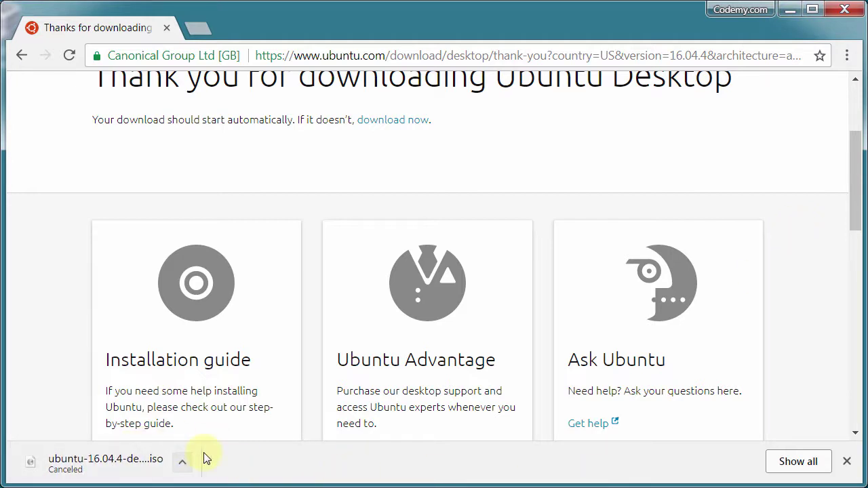
Minimize Chrome and select the ubuntu-16.04.3-desktop-amd64 disc image on the desktop.
{"action": "left_click", "coordinate": [786, 13]}
{"action": "left_click", "coordinate": [322, 114]}
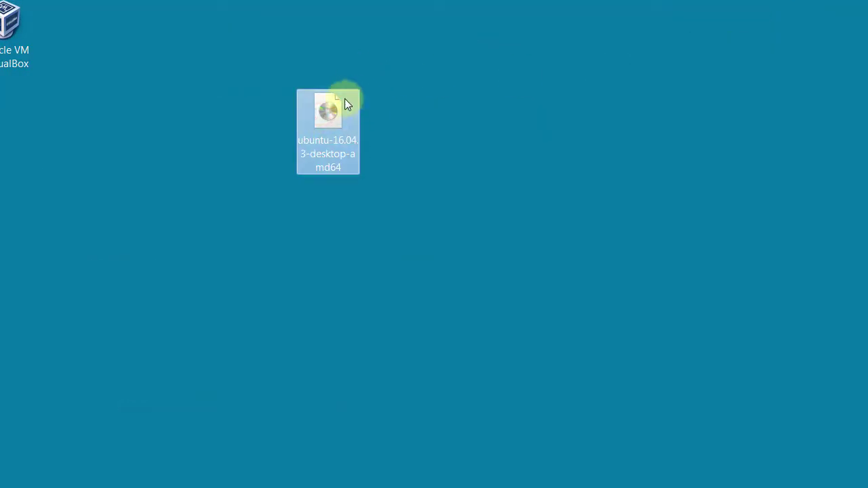